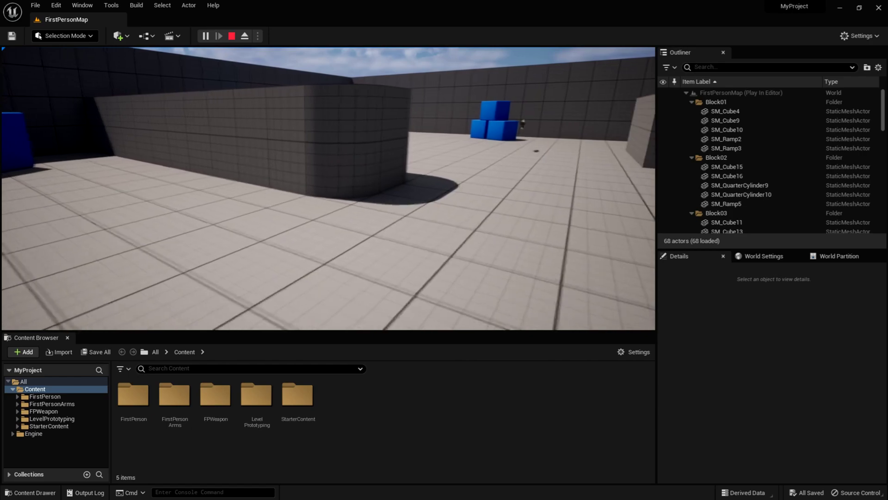
# Step: Walk and look around in the running level to check the default first-person camera movement, ending the play session
pyautogui.press('s')
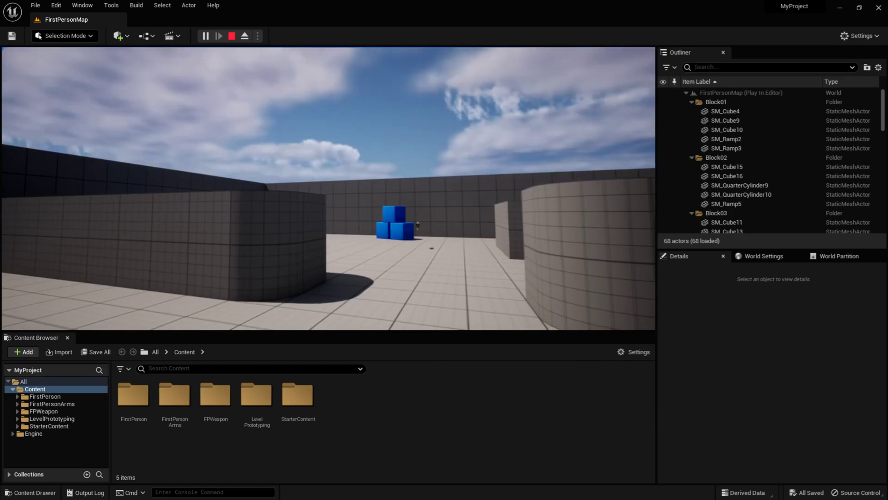
pyautogui.press('w')
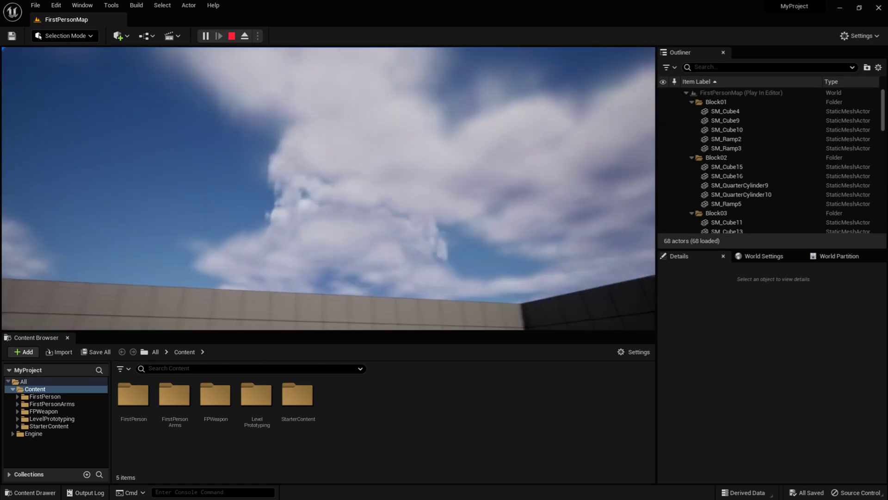
pyautogui.press('Escape')
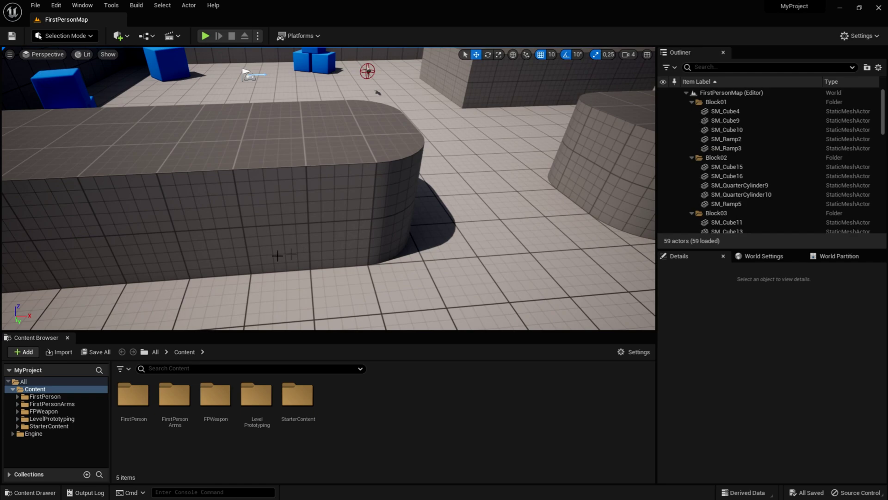
# Step: Open the BP_FirstPersonCharacter blueprint from the project's FirstPerson/Blueprints folder
pyautogui.doubleClick(132, 398)
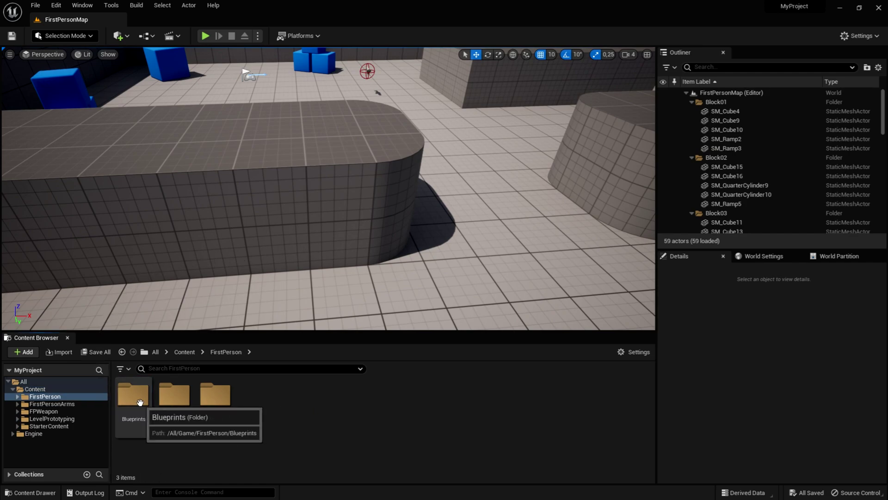
pyautogui.doubleClick(139, 400)
pyautogui.moveTo(139, 398)
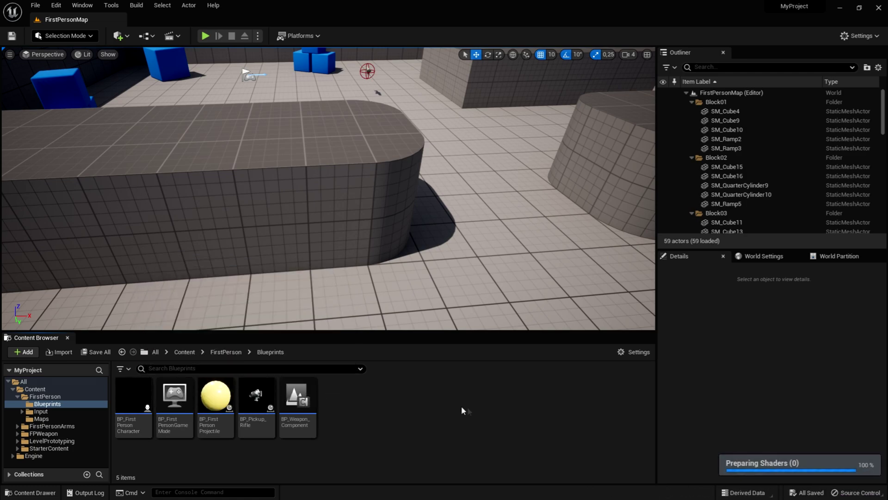
pyautogui.doubleClick(147, 387)
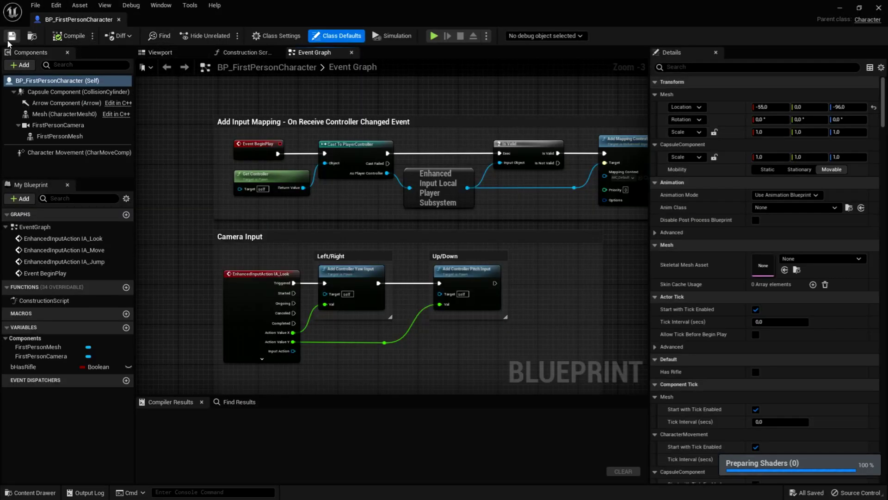
# Step: Examine the first-person character's camera, arms and collision capsule in the blueprint's 3D view
pyautogui.moveTo(211, 84); pyautogui.dragTo(223, 155, button='right')
pyautogui.click(160, 52)
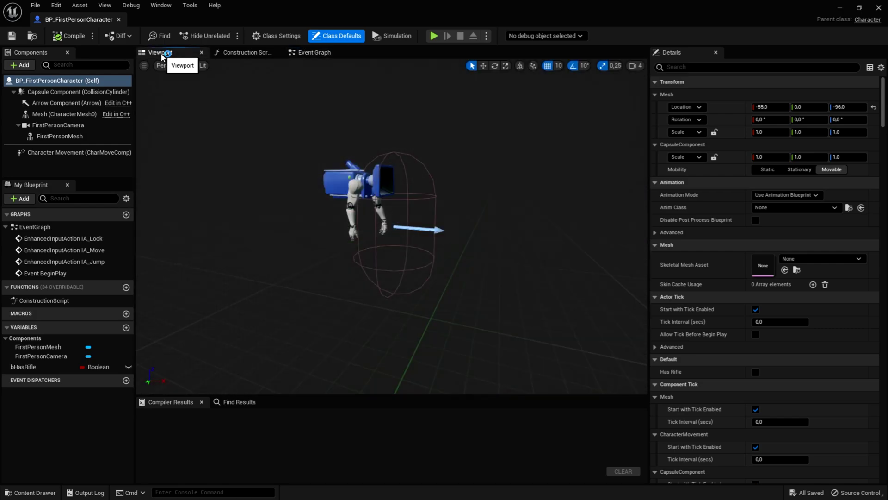
pyautogui.moveTo(409, 133); pyautogui.dragTo(405, 117, button='right')
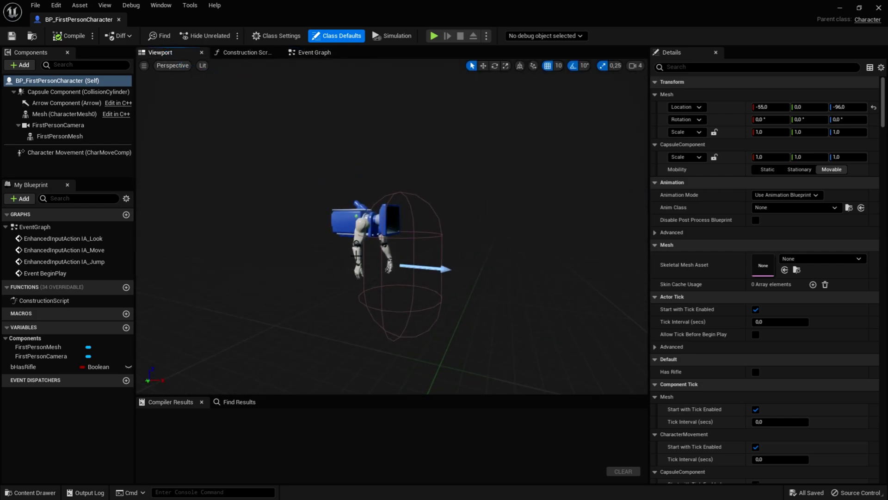
pyautogui.scroll(3, 356, 256)
pyautogui.scroll(-8, 356, 256)
pyautogui.moveTo(356, 255); pyautogui.dragTo(445, 250, button='right')
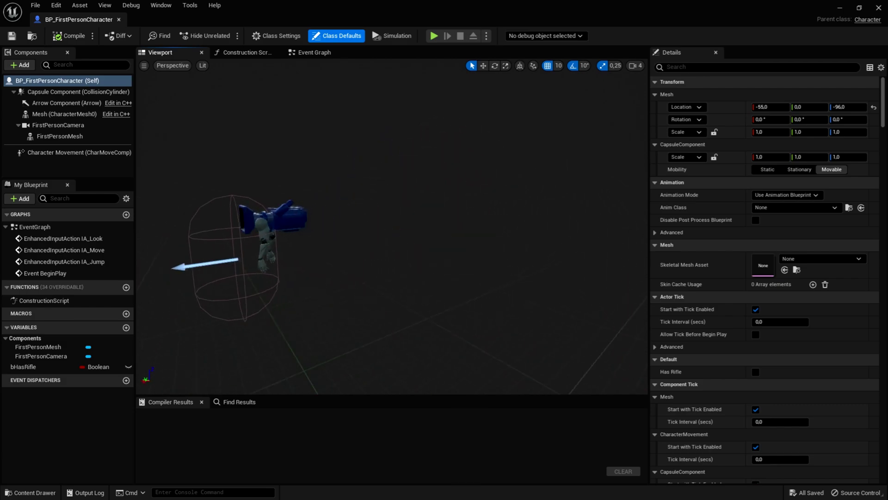
pyautogui.moveTo(403, 212); pyautogui.dragTo(546, 210, button='right')
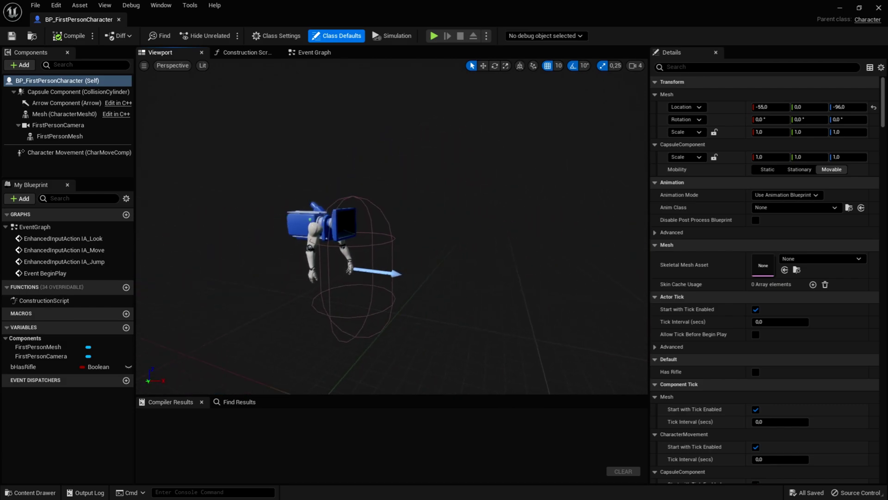
pyautogui.moveTo(454, 255); pyautogui.dragTo(460, 249, button='right')
# Step: Add a Spring Arm component under the character's capsule and make FirstPersonCamera its child
pyautogui.click(28, 66)
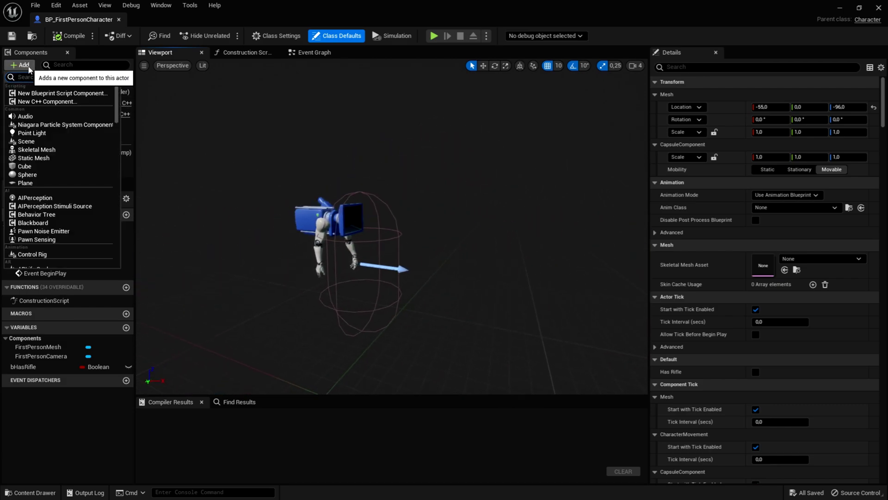
pyautogui.write('Spr')
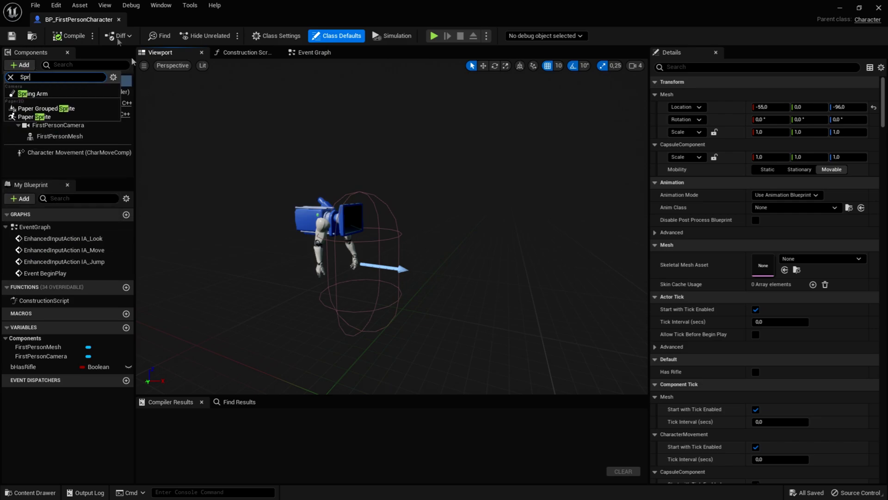
pyautogui.click(25, 93)
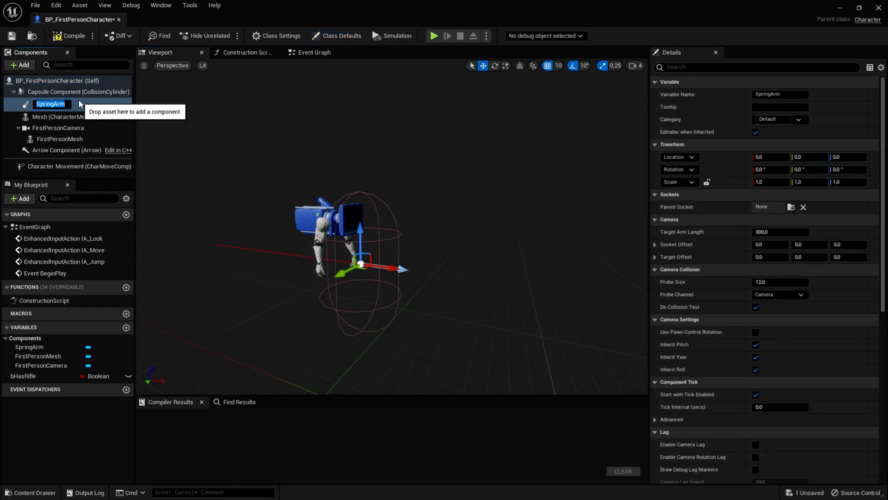
pyautogui.click(142, 100)
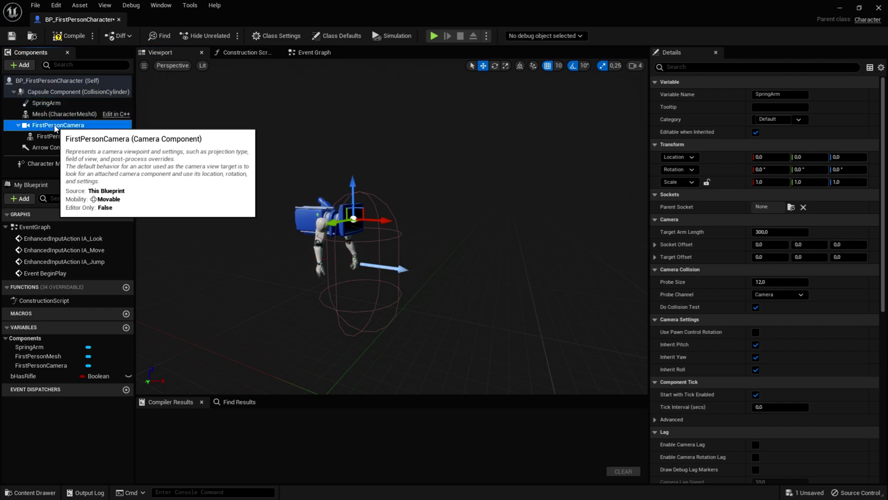
pyautogui.moveTo(49, 125); pyautogui.dragTo(43, 107)
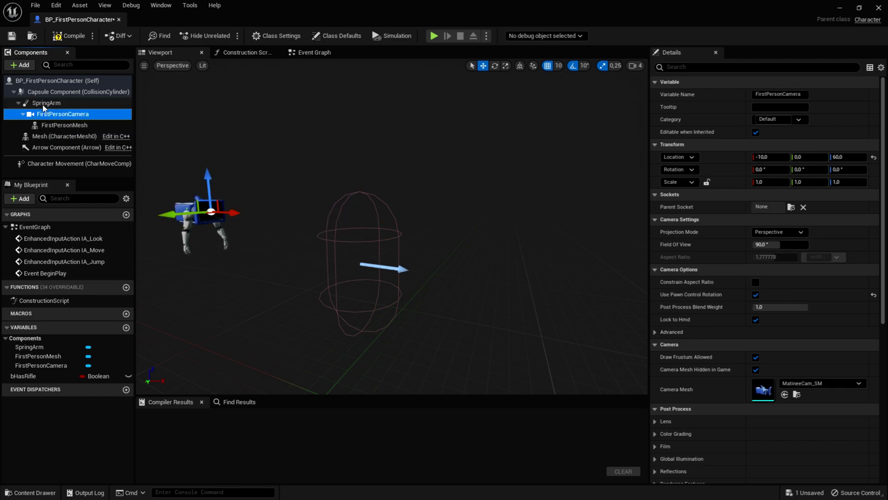
pyautogui.moveTo(272, 208); pyautogui.dragTo(301, 221, button='right')
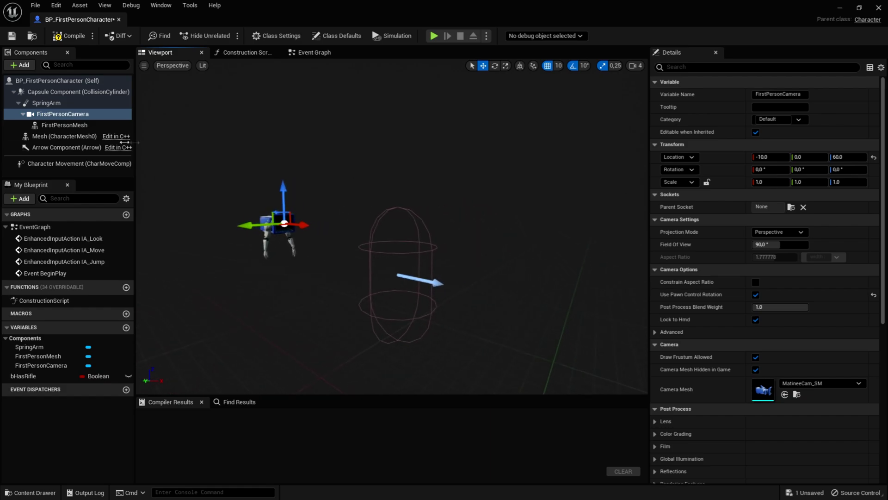
# Step: Set the SpringArm component's Target Arm Length to 0
pyautogui.click(47, 104)
pyautogui.moveTo(314, 138); pyautogui.dragTo(333, 139, button='right')
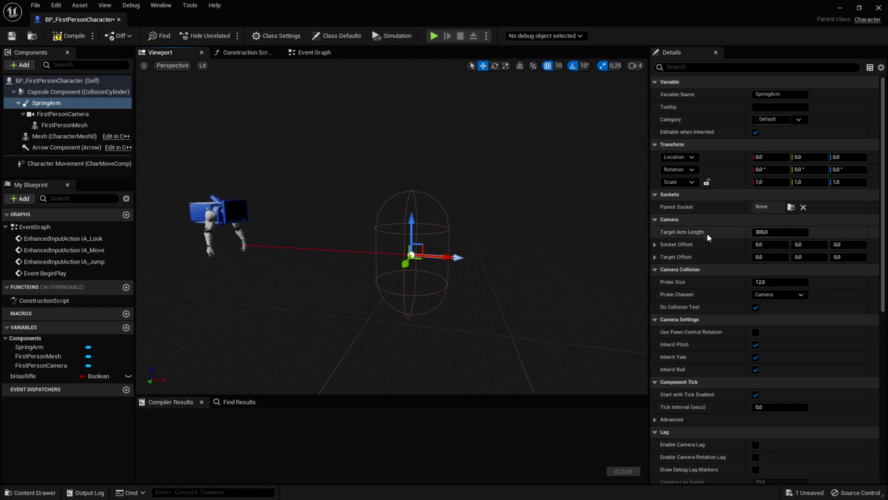
pyautogui.click(777, 235)
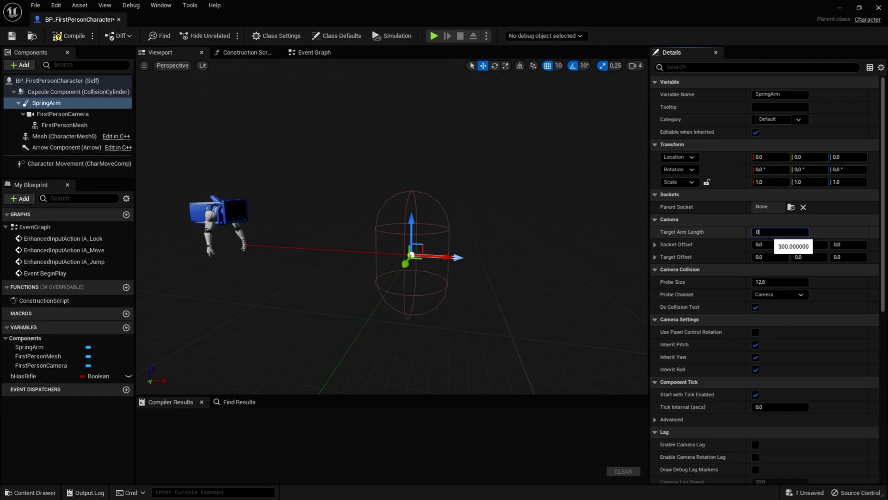
pyautogui.press('Return')
pyautogui.moveTo(485, 169)
pyautogui.mouseDown(button='right')
pyautogui.moveTo(496, 161)
pyautogui.moveTo(397, 168)
pyautogui.moveTo(502, 167)
pyautogui.moveTo(483, 165)
pyautogui.mouseUp(button='right')
pyautogui.scroll(3, 485, 170)
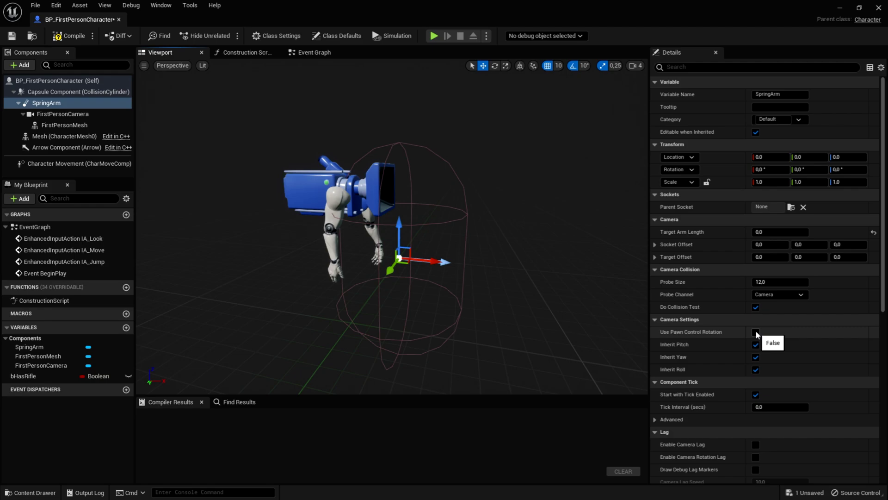
# Step: Enable Use Pawn Control Rotation on SpringArm, disable it on FirstPersonCamera, and compile the blueprint
pyautogui.click(66, 36)
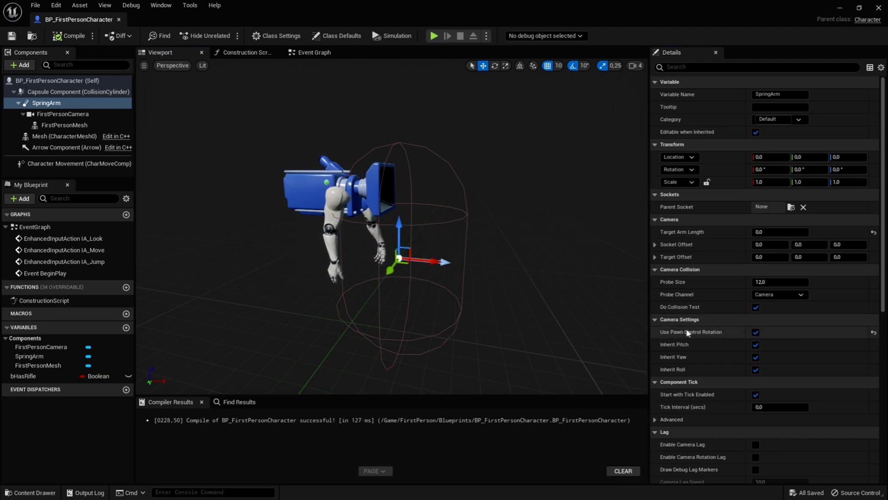
pyautogui.click(78, 115)
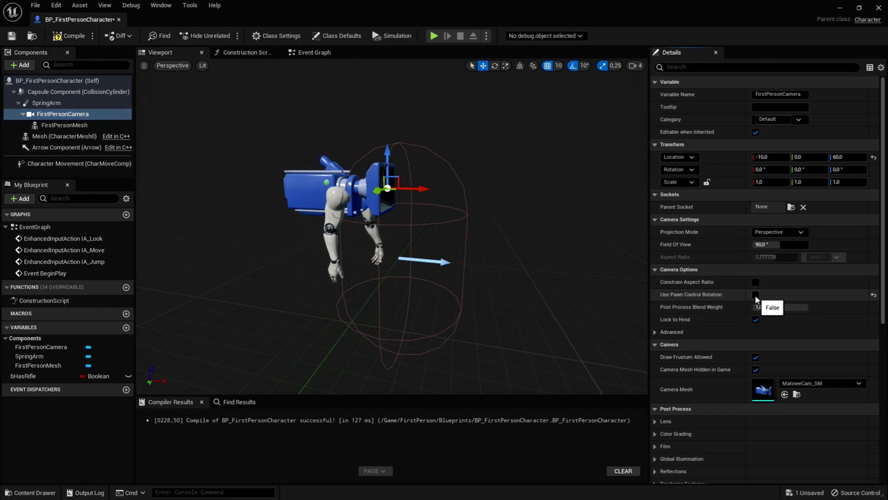
pyautogui.click(46, 103)
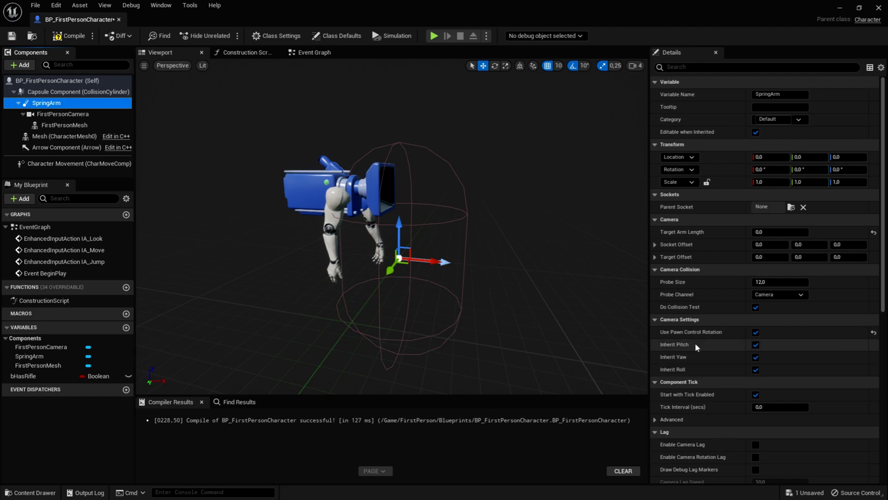
pyautogui.click(67, 36)
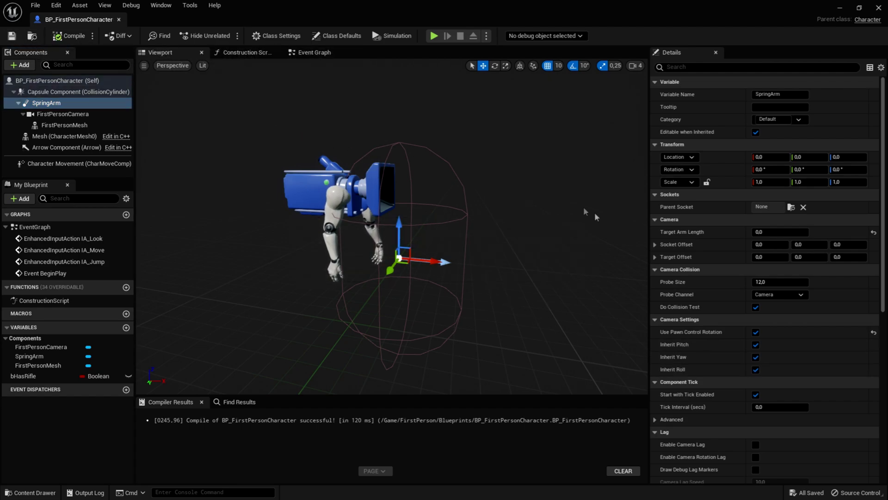
# Step: Enable Camera Lag and Camera Rotation Lag on the SpringArm component, compiling and saving the blueprint
pyautogui.click(34, 104)
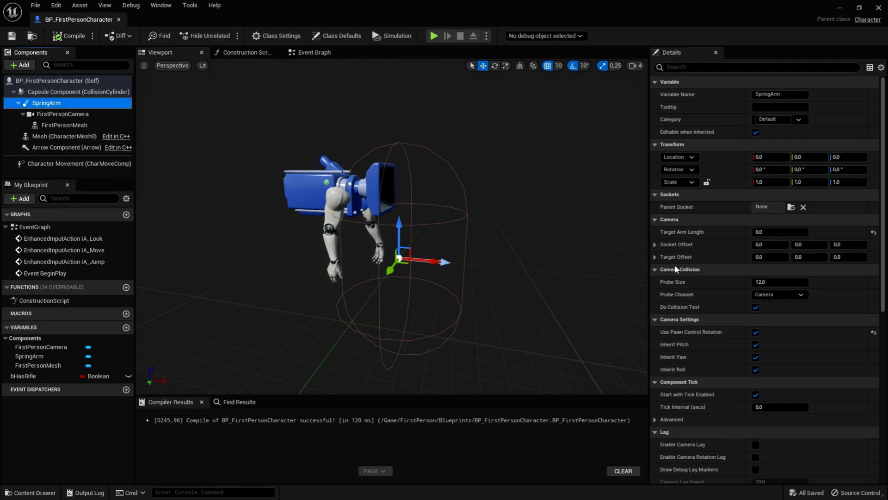
pyautogui.scroll(-5, 676, 270)
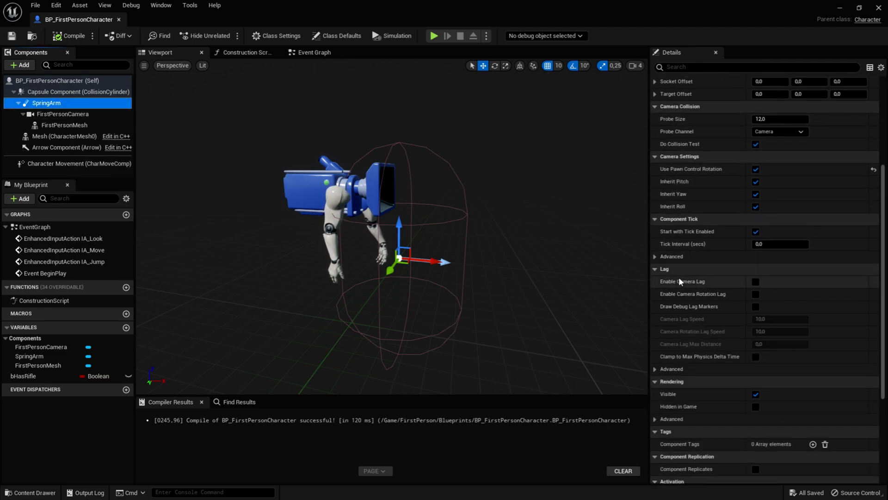
pyautogui.click(756, 281)
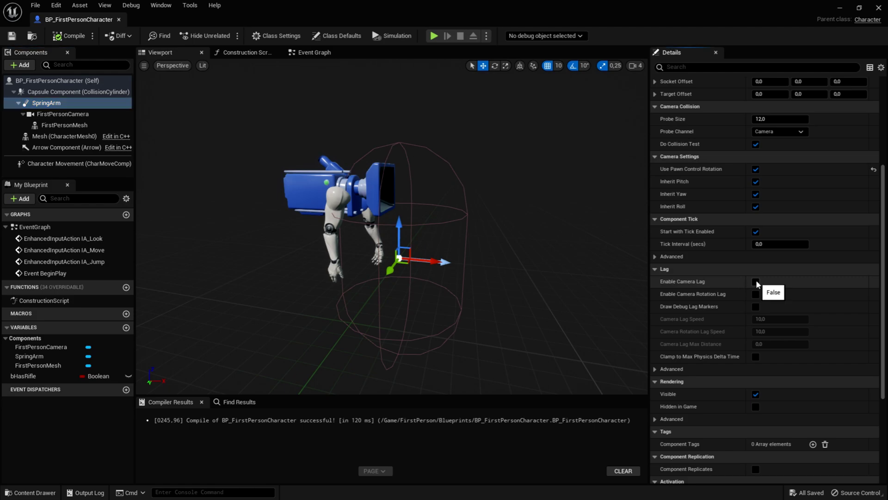
pyautogui.click(756, 281)
pyautogui.click(757, 294)
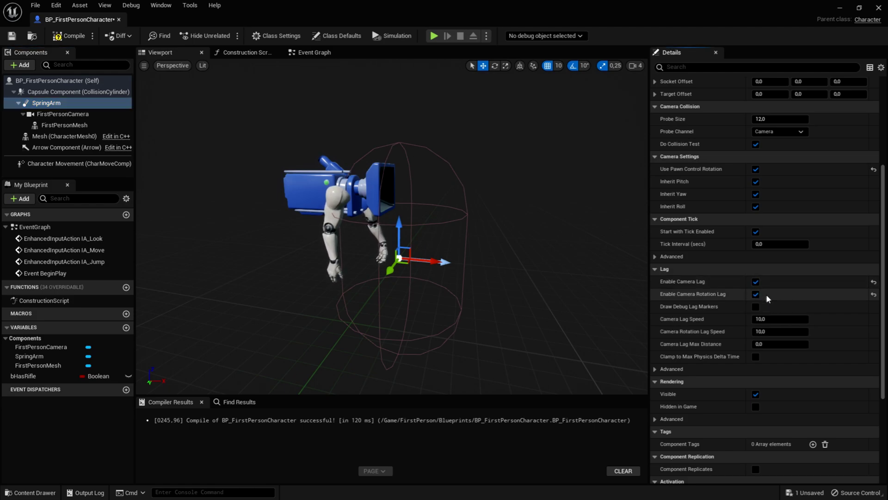
pyautogui.click(67, 36)
pyautogui.click(12, 35)
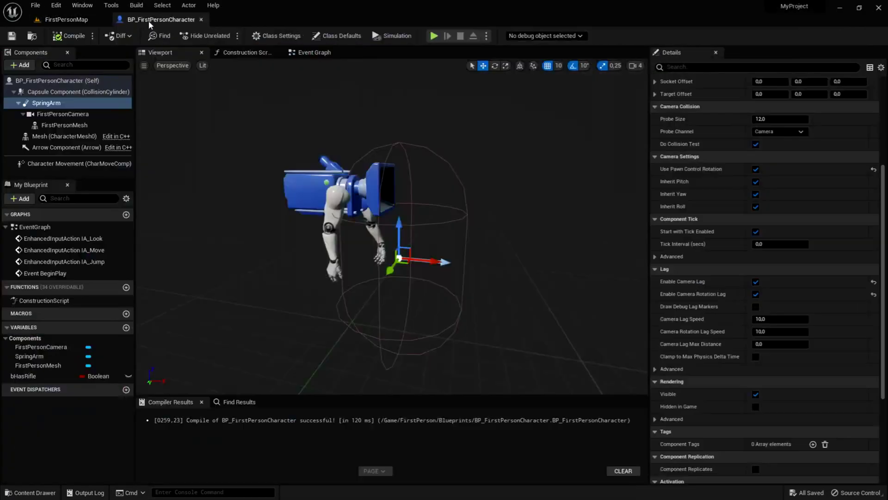
# Step: Play FirstPersonMap and move and look around to test the camera lag, ending the play session
pyautogui.click(92, 22)
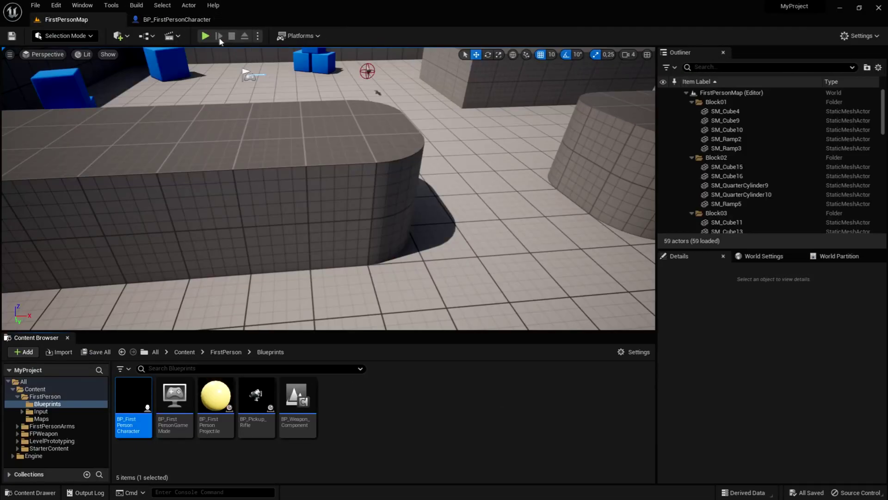
pyautogui.click(205, 35)
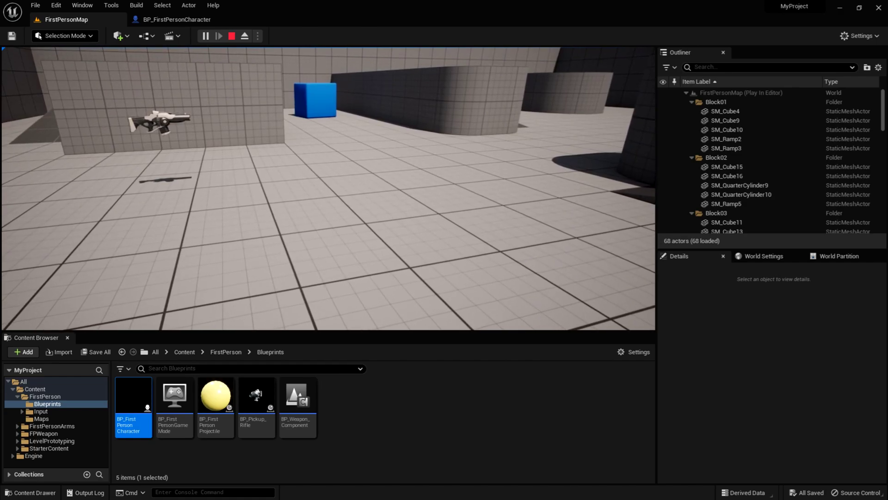
pyautogui.press('w')
pyautogui.press('s')
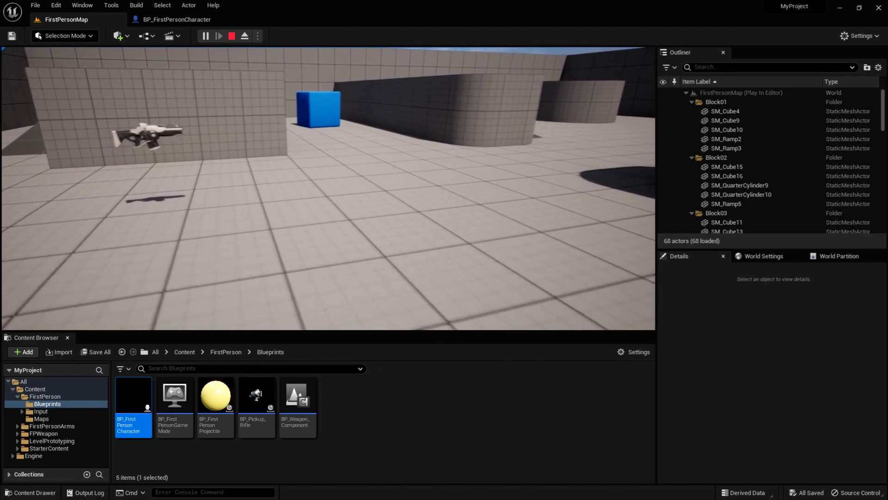
pyautogui.press('d')
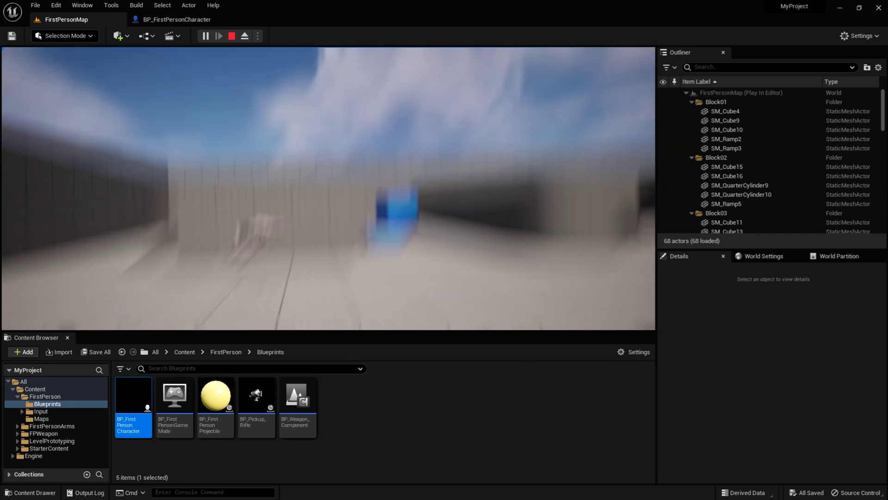
pyautogui.press('w')
pyautogui.press('Escape')
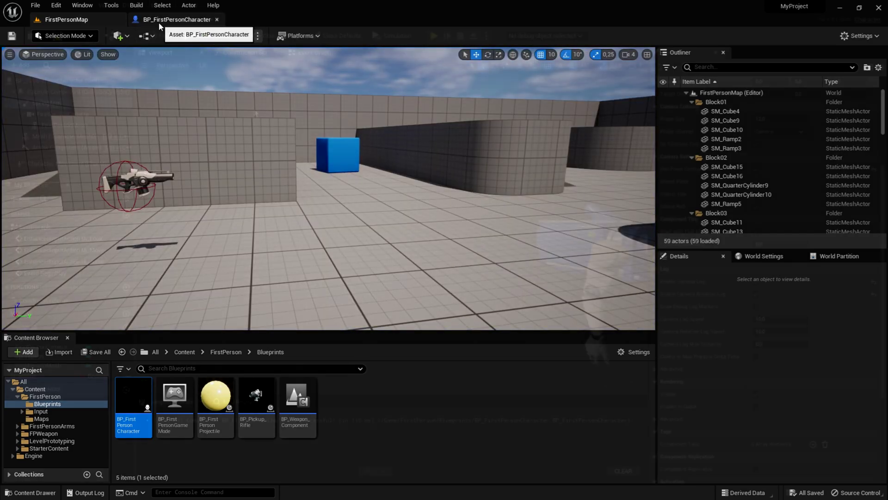
# Step: Set the SpringArm's Camera Rotation Lag Speed to 30 in BP_FirstPersonCharacter and save the blueprint
pyautogui.click(158, 21)
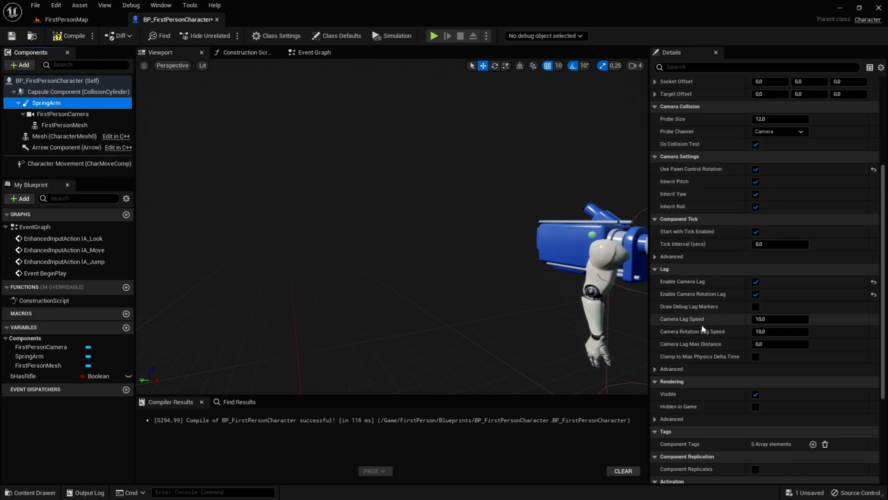
pyautogui.moveTo(667, 320)
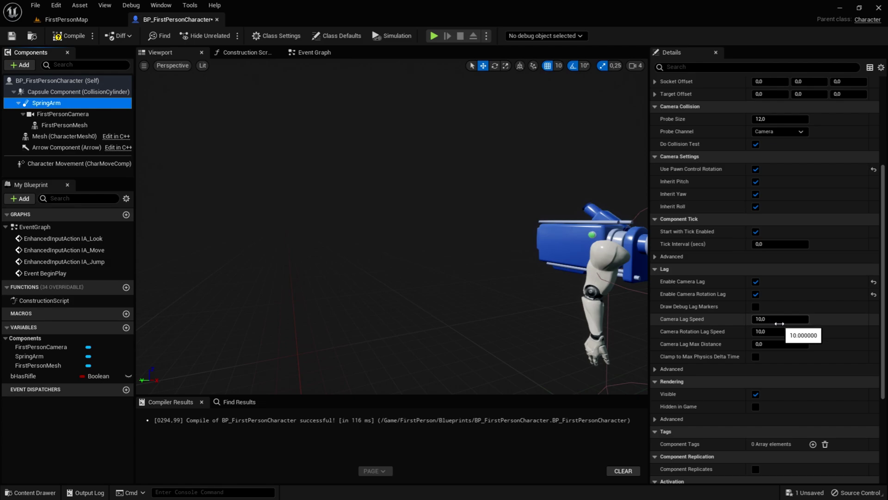
pyautogui.click(12, 37)
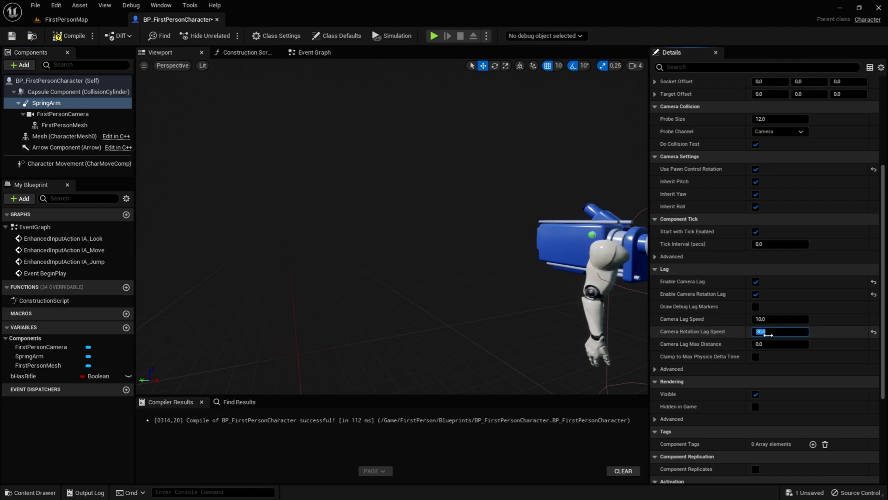
pyautogui.click(13, 37)
# Step: Play FirstPersonMap in full screen to test the camera rotation lag, ending the play session and restoring the editor layout
pyautogui.click(56, 21)
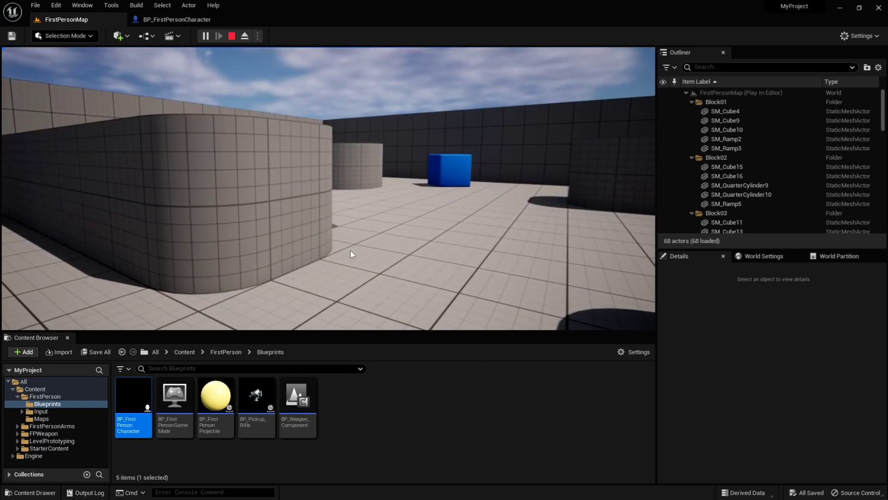
pyautogui.press('F11')
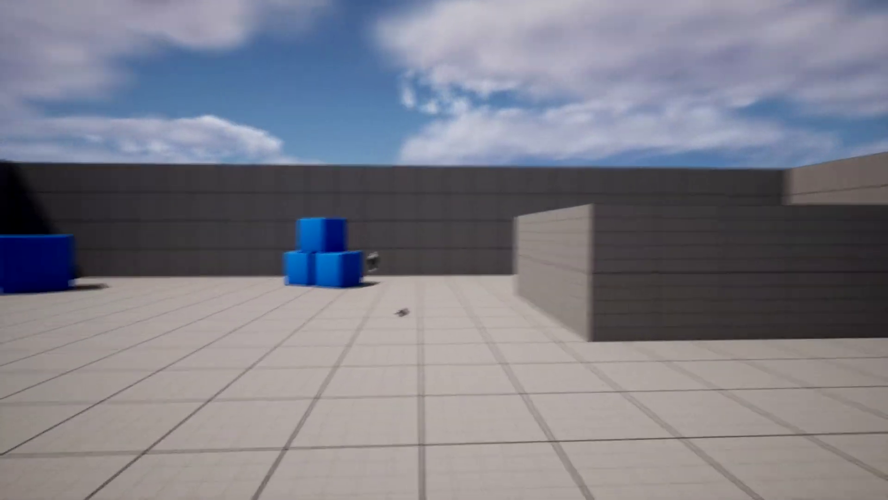
pyautogui.press('Escape')
pyautogui.press('F11')
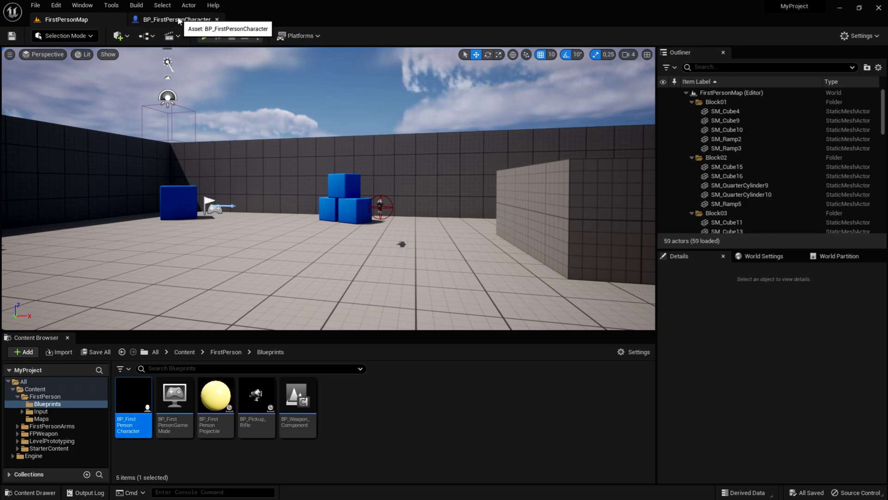
# Step: Set the SpringArm's Camera Lag Speed to 40 in BP_FirstPersonCharacter
pyautogui.click(179, 20)
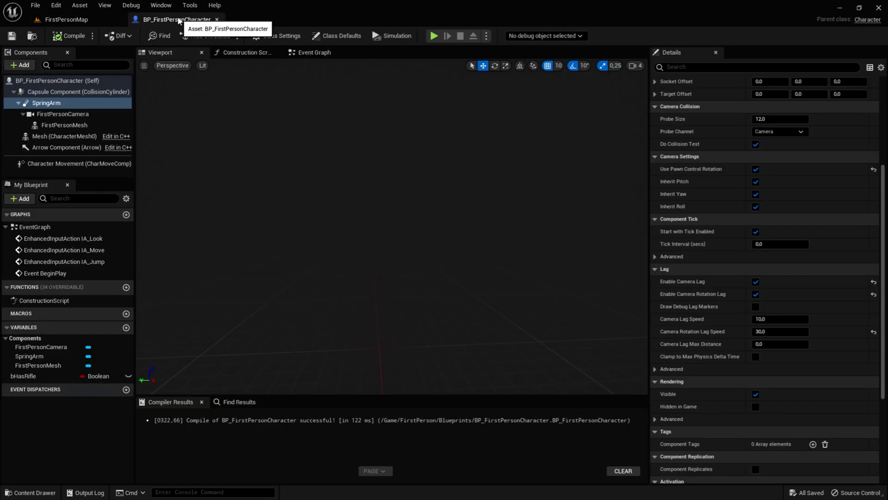
pyautogui.click(773, 319)
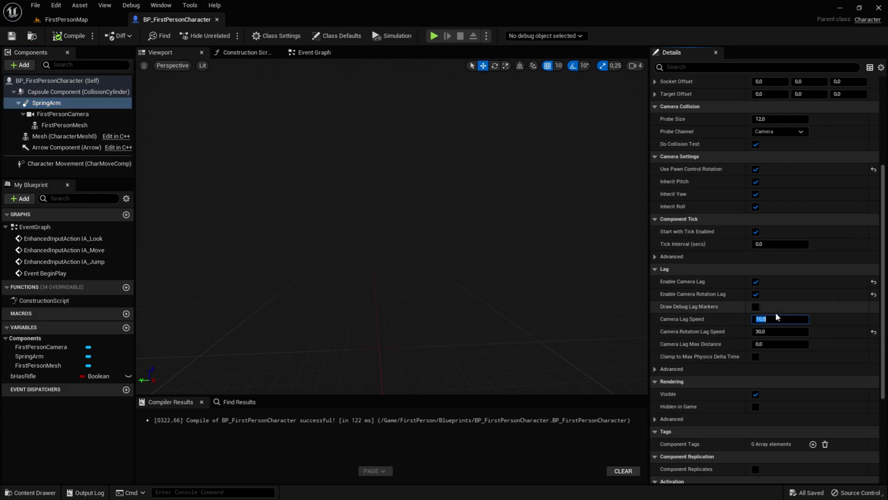
pyautogui.write('40')
pyautogui.press('Return')
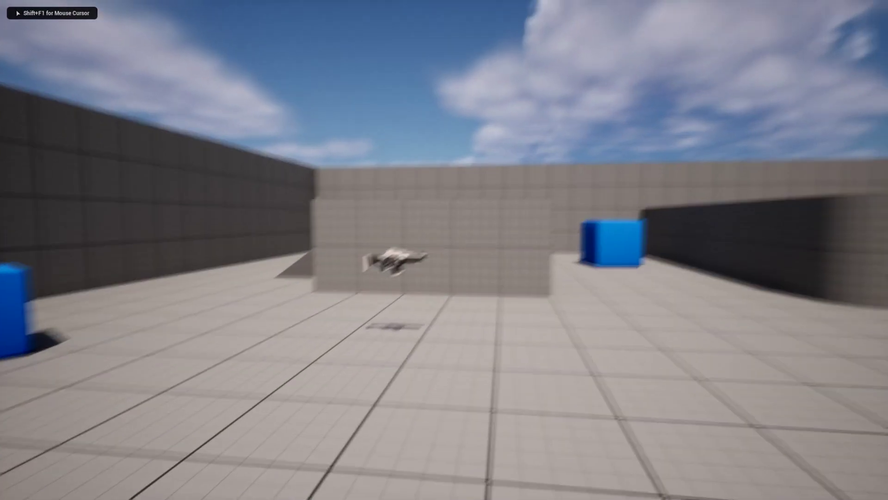
# Step: Walk and look around the level in full-screen play to test the camera lag speed, ending the play session
pyautogui.press('w')
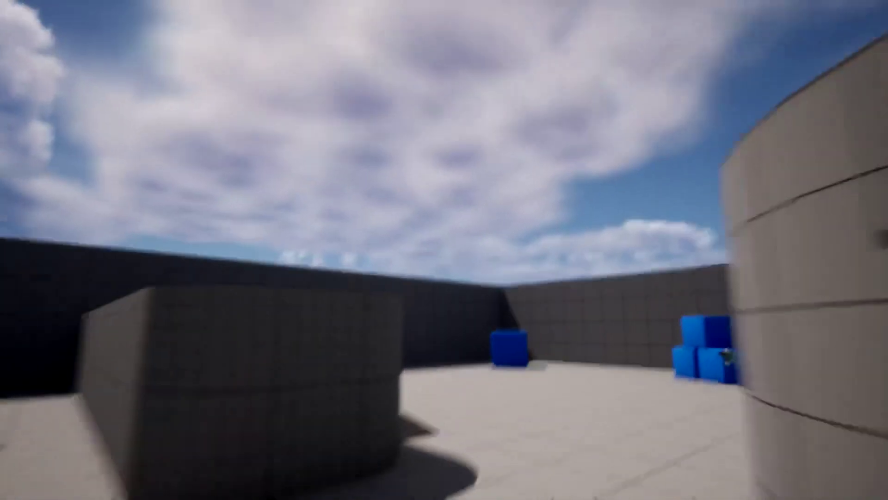
pyautogui.press('w')
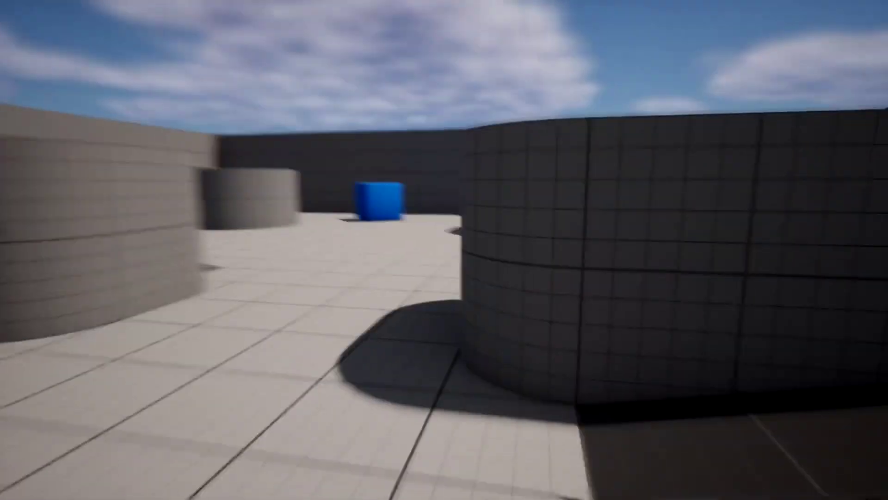
pyautogui.press('w')
pyautogui.press('w')
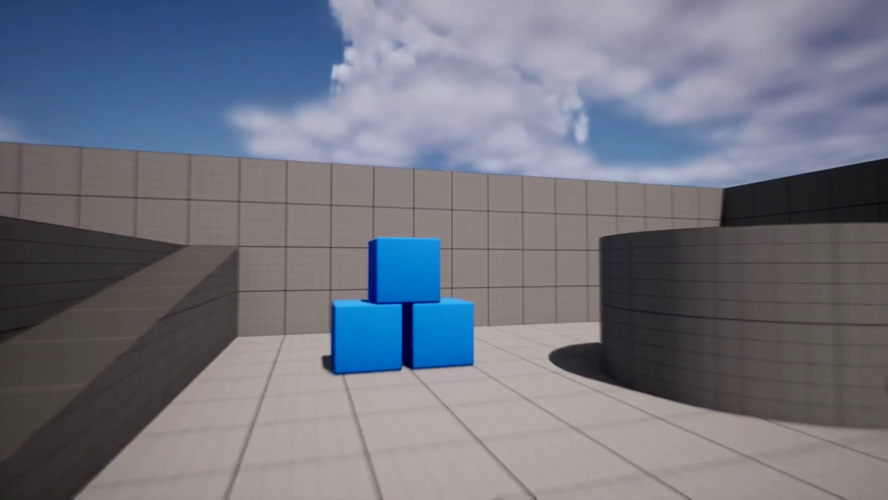
pyautogui.press('w')
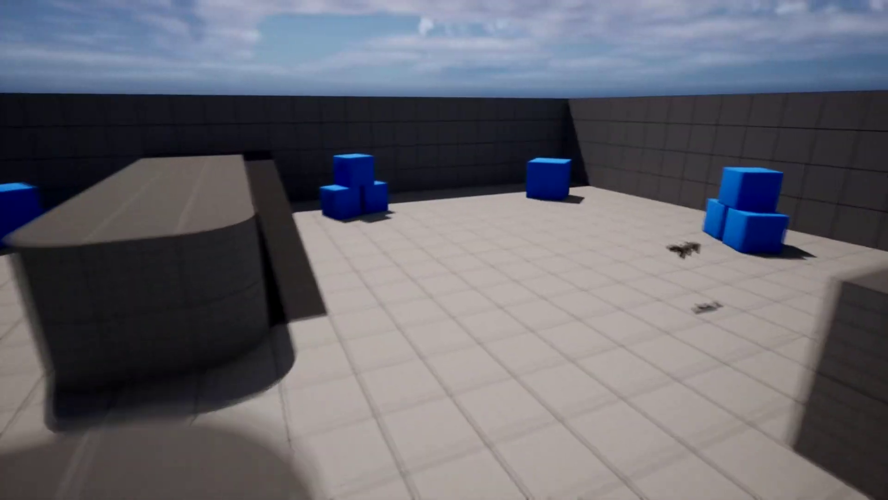
pyautogui.press('w')
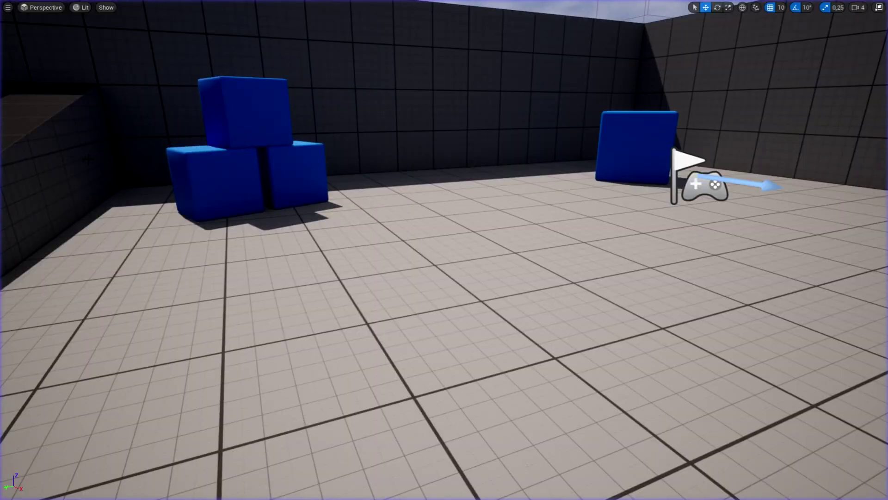